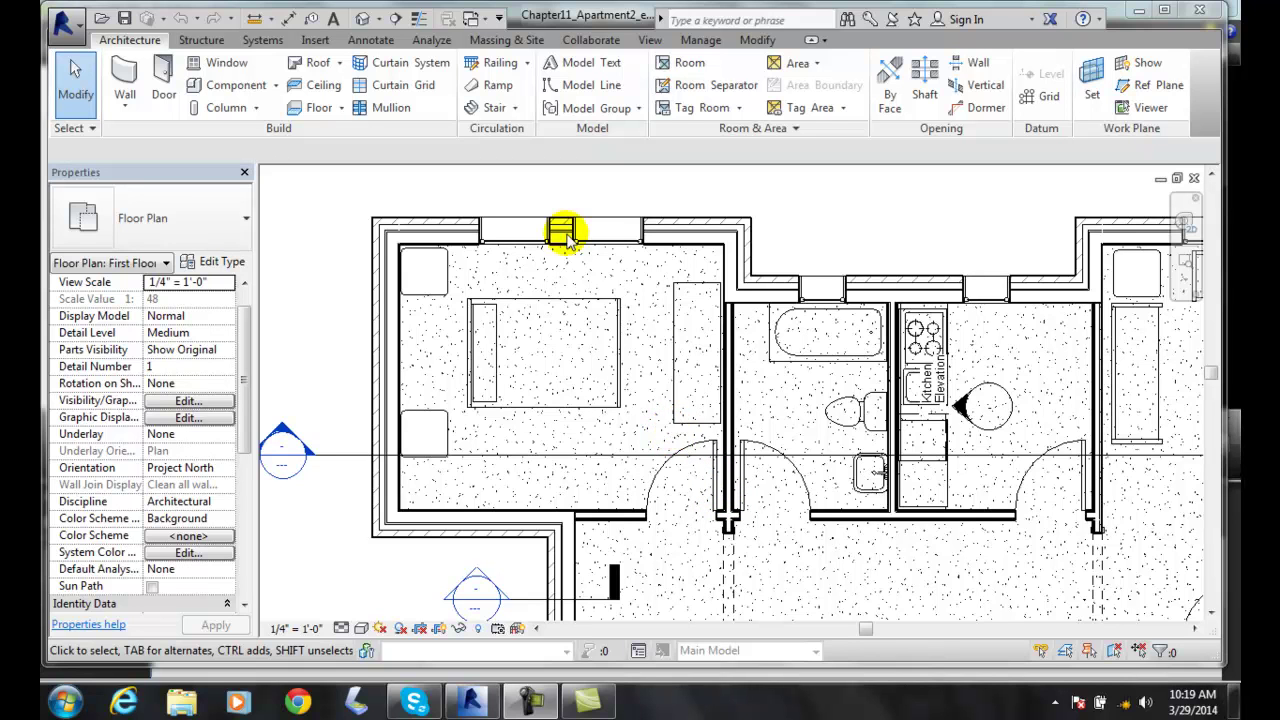
Step: Place tagged rooms in the bedroom, bathroom and kitchen, numbered 1, 2 and 3
{"action": "left_click", "coordinate": [362, 42]}
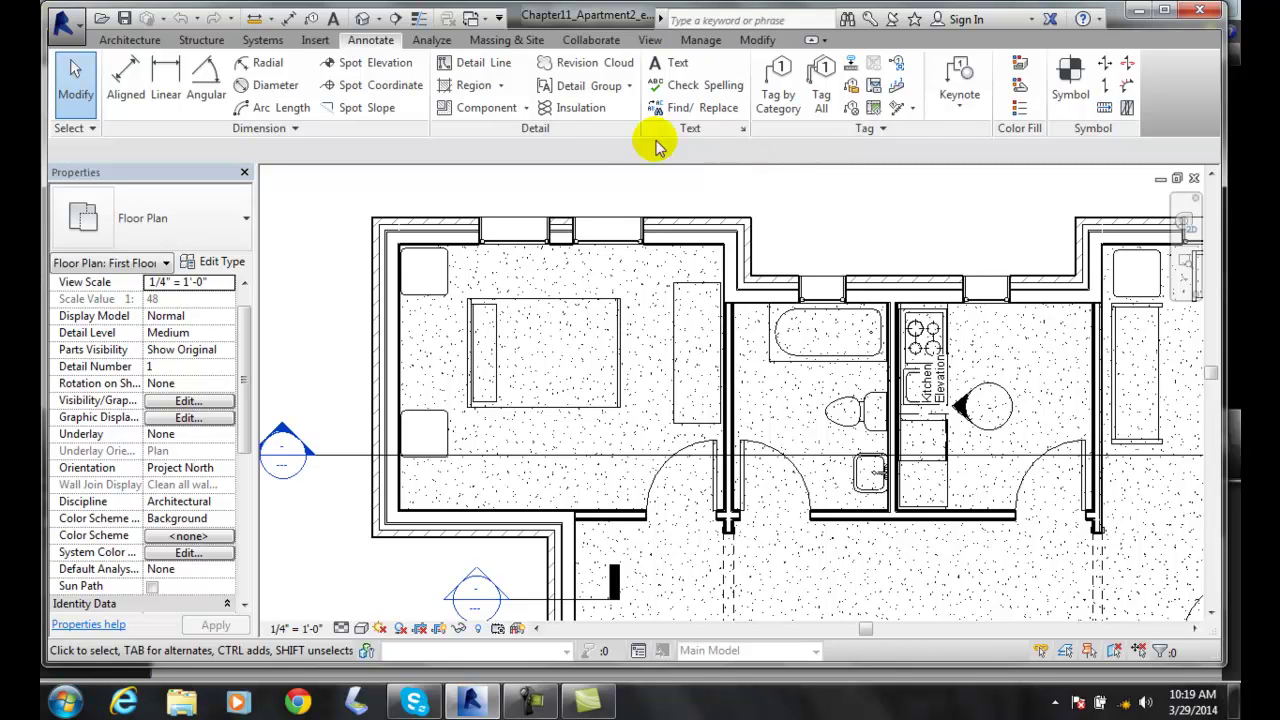
{"action": "left_click", "coordinate": [124, 42]}
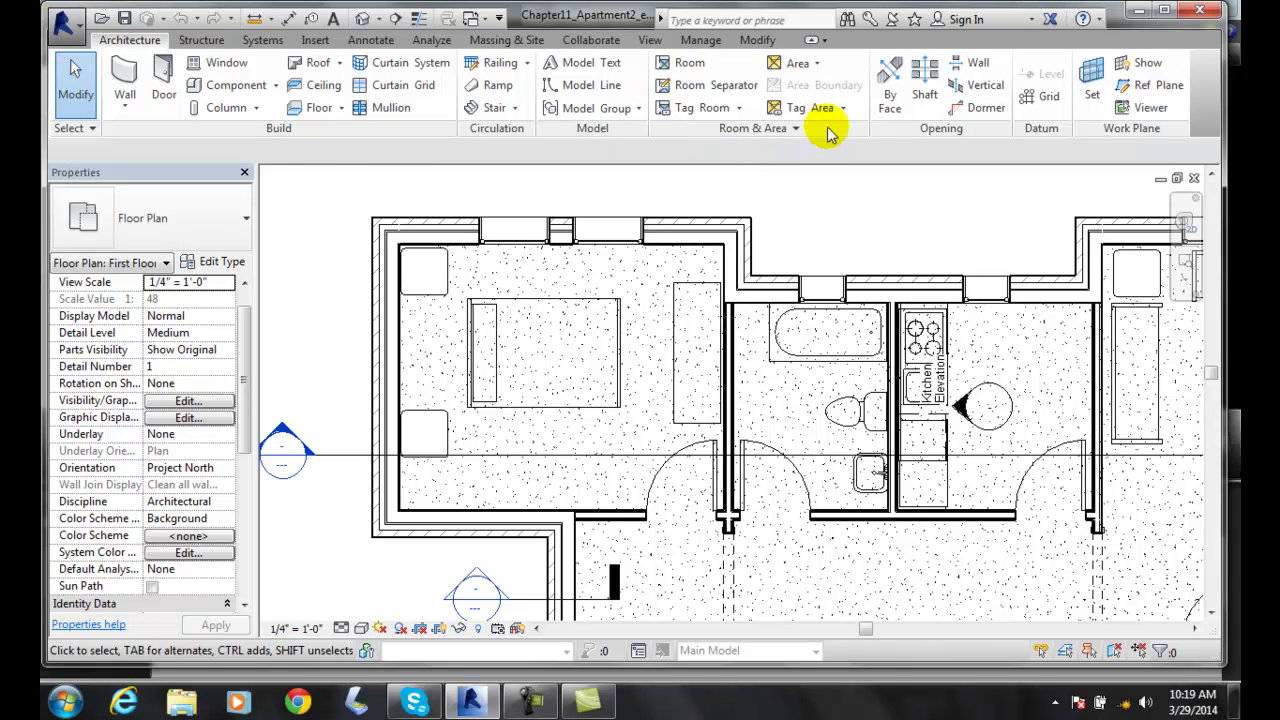
{"action": "left_click", "coordinate": [676, 66]}
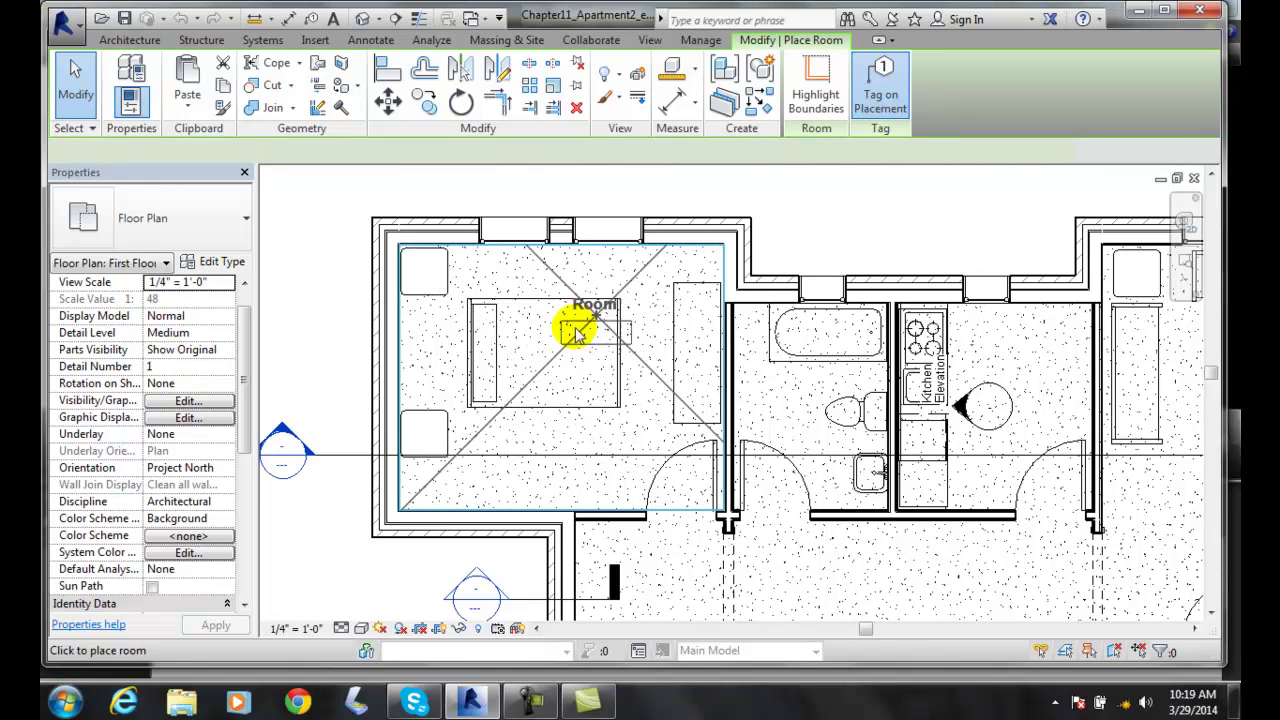
{"action": "left_click", "coordinate": [570, 342]}
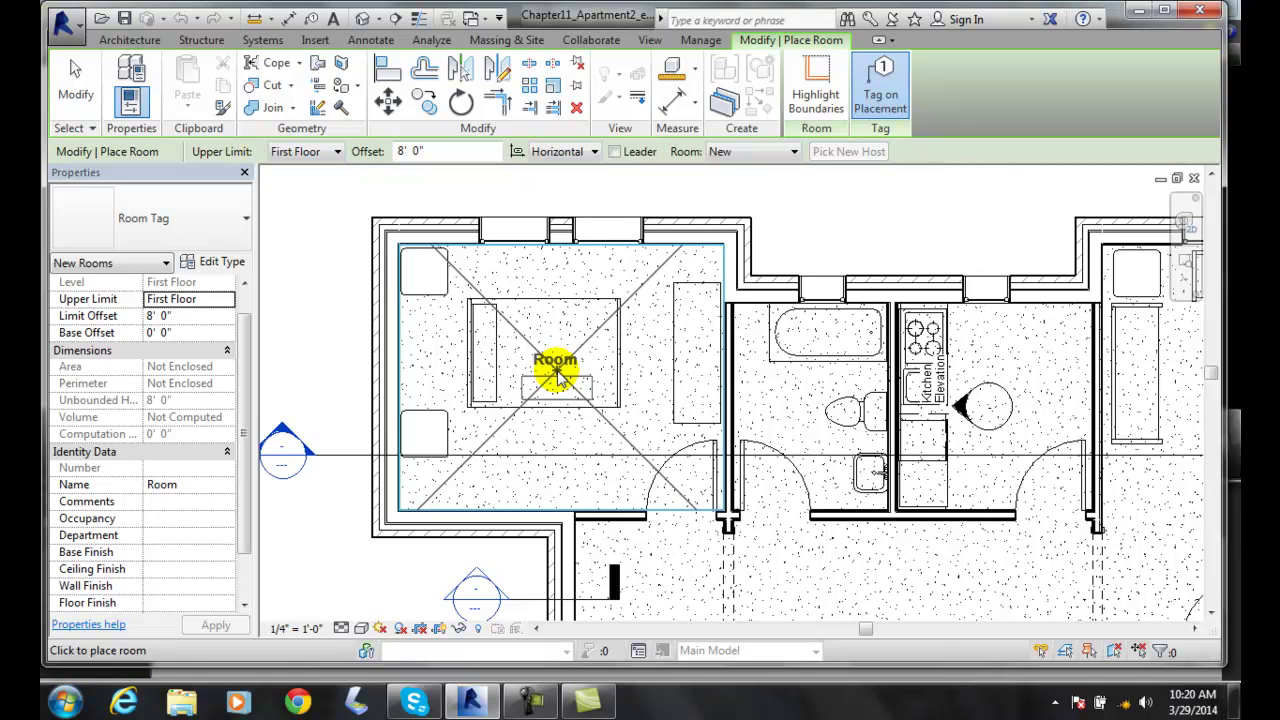
{"action": "left_click", "coordinate": [557, 373]}
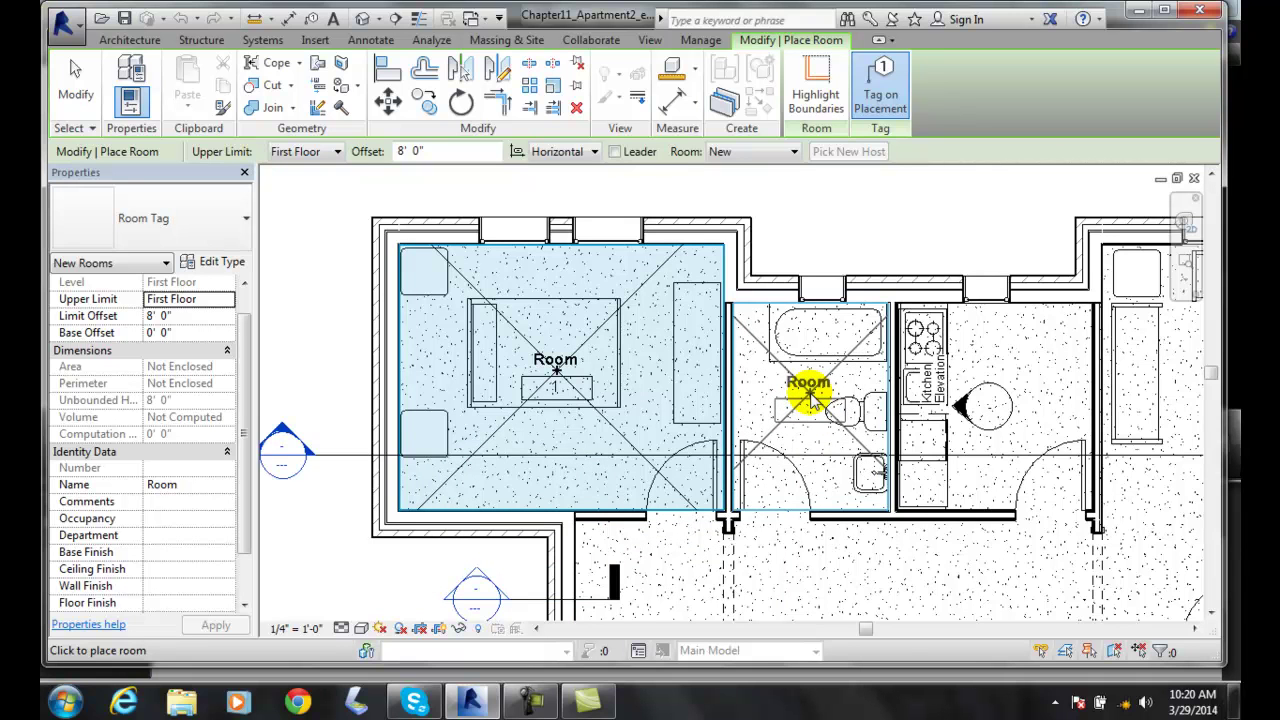
{"action": "left_click", "coordinate": [808, 394]}
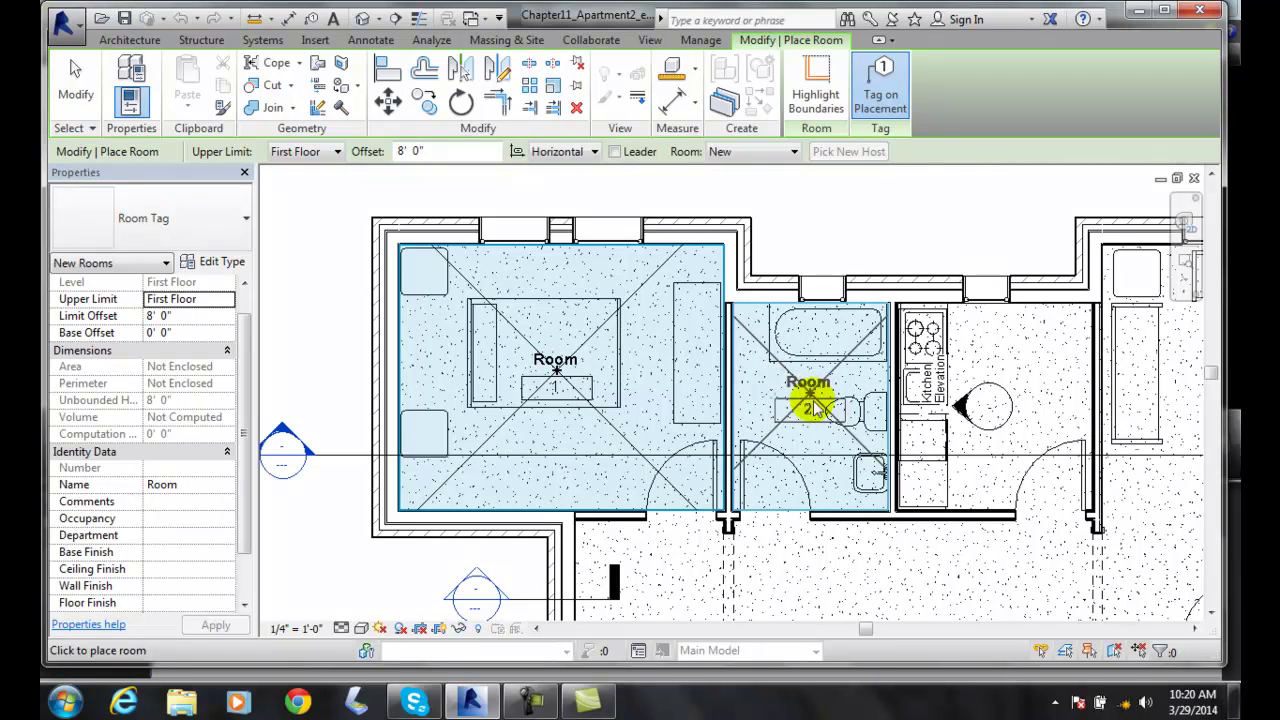
{"action": "left_click", "coordinate": [983, 395]}
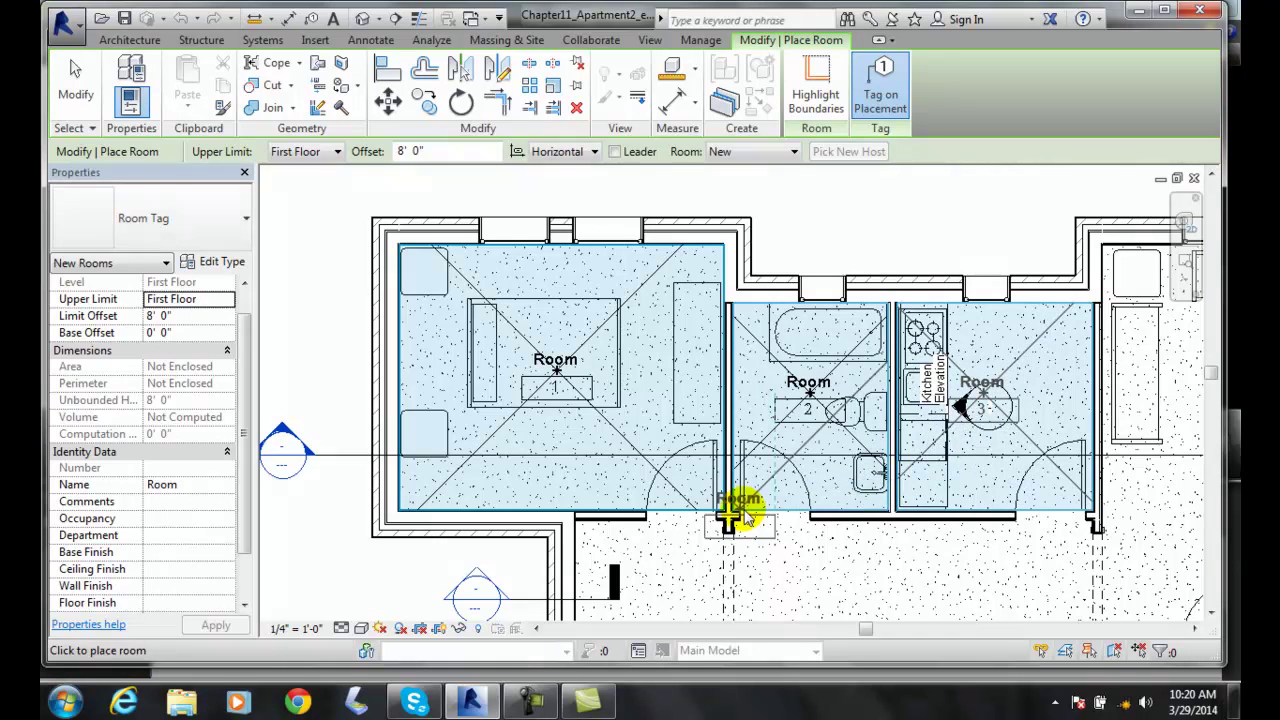
{"action": "key", "text": "Escape"}
{"action": "key", "text": "Escape"}
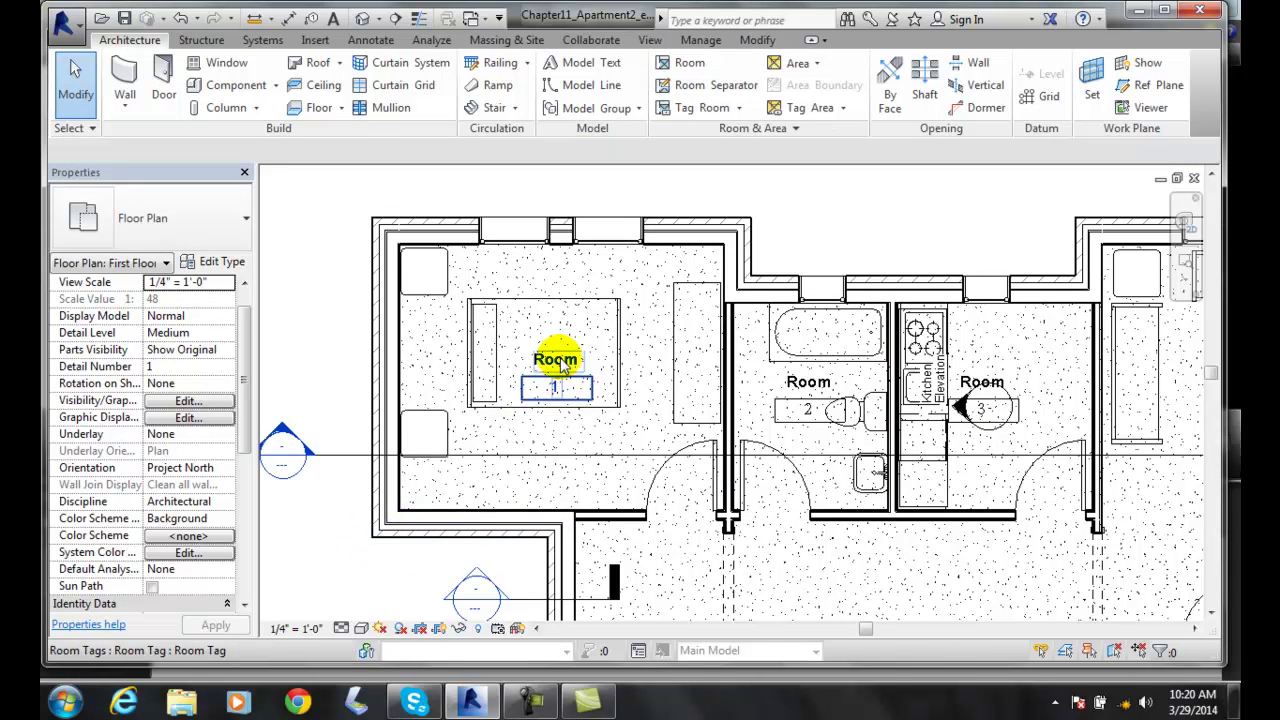
{"action": "left_click", "coordinate": [538, 384]}
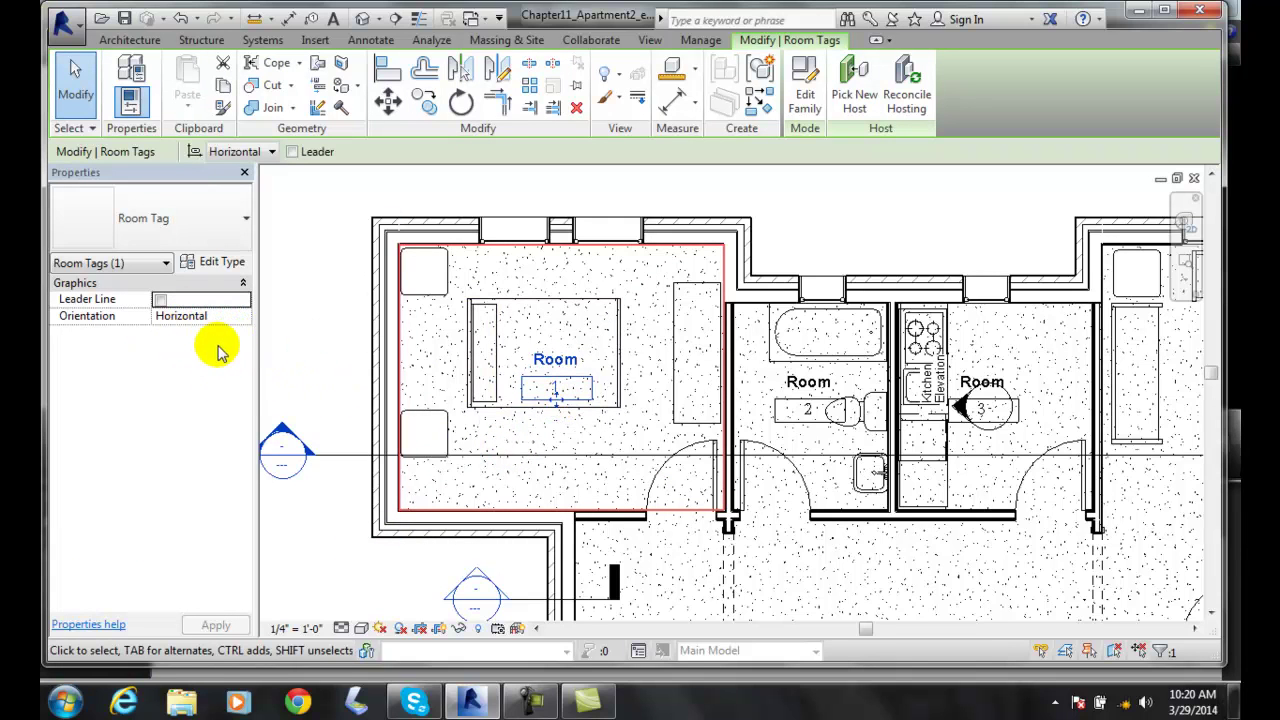
{"action": "left_click", "coordinate": [160, 300]}
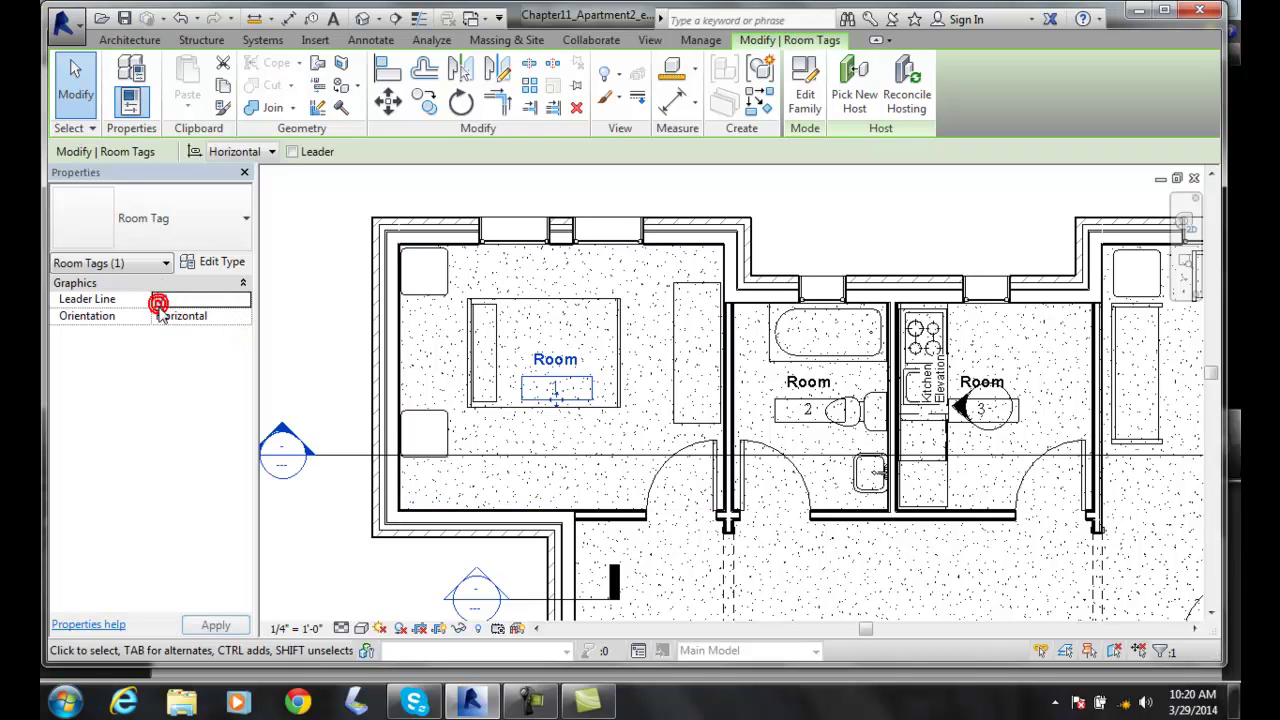
{"action": "left_click", "coordinate": [555, 361]}
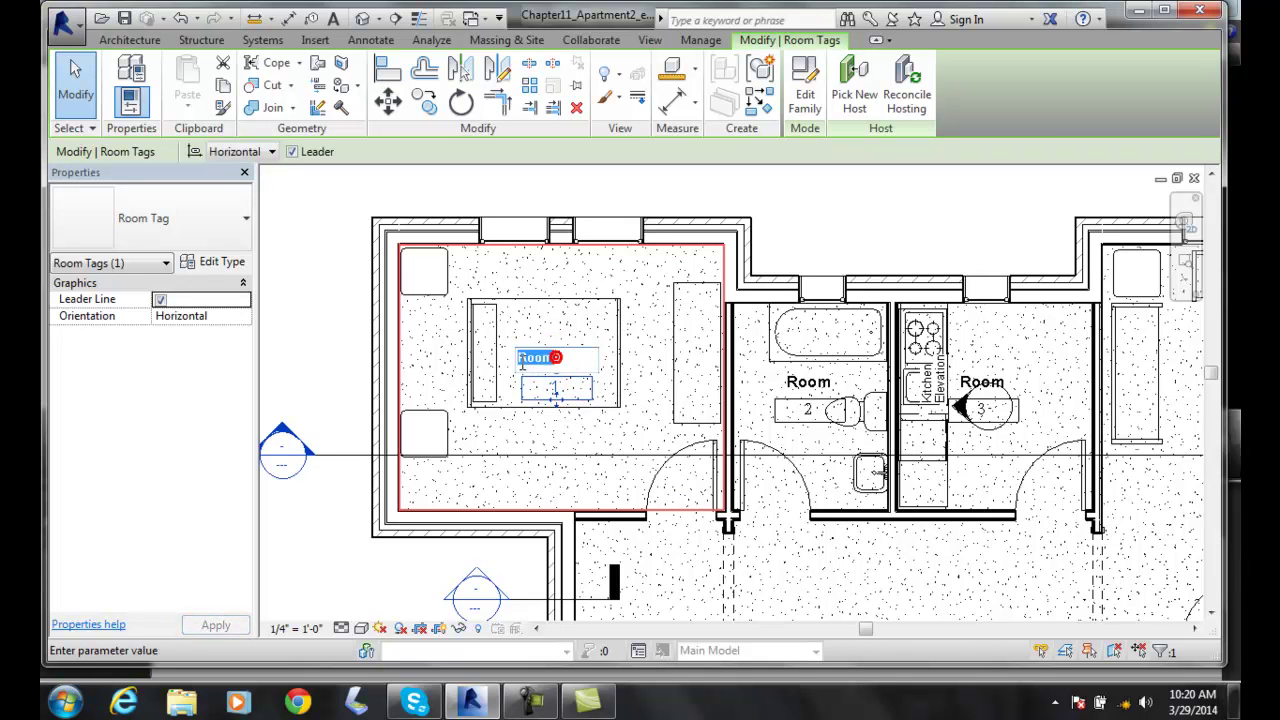
{"action": "left_click", "coordinate": [606, 386]}
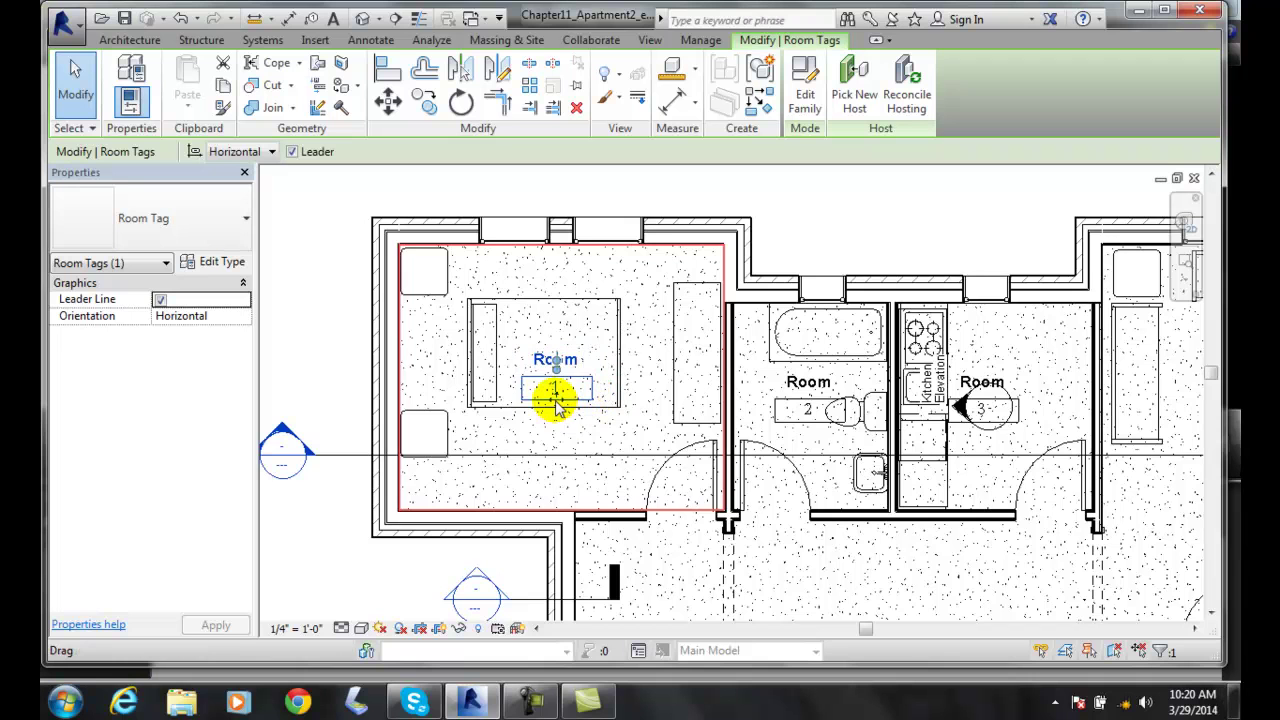
{"action": "left_click_drag", "start_coordinate": [558, 398], "coordinate": [306, 313]}
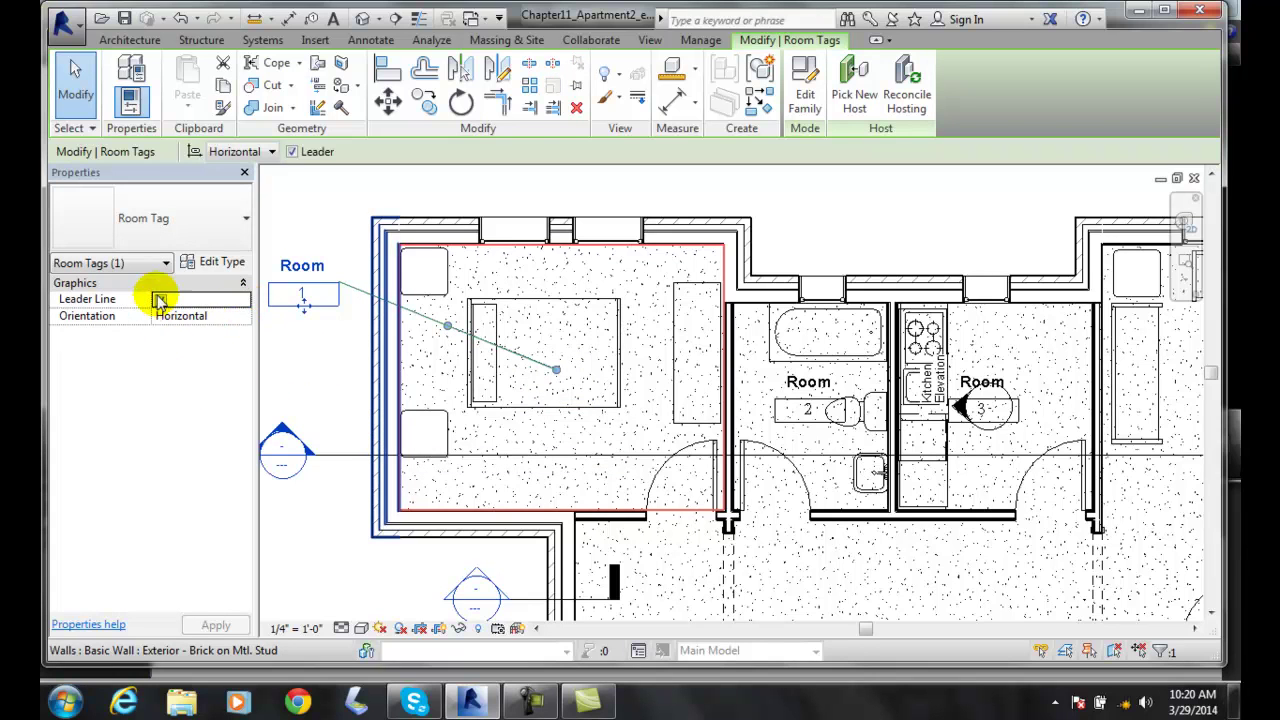
{"action": "left_click", "coordinate": [159, 301]}
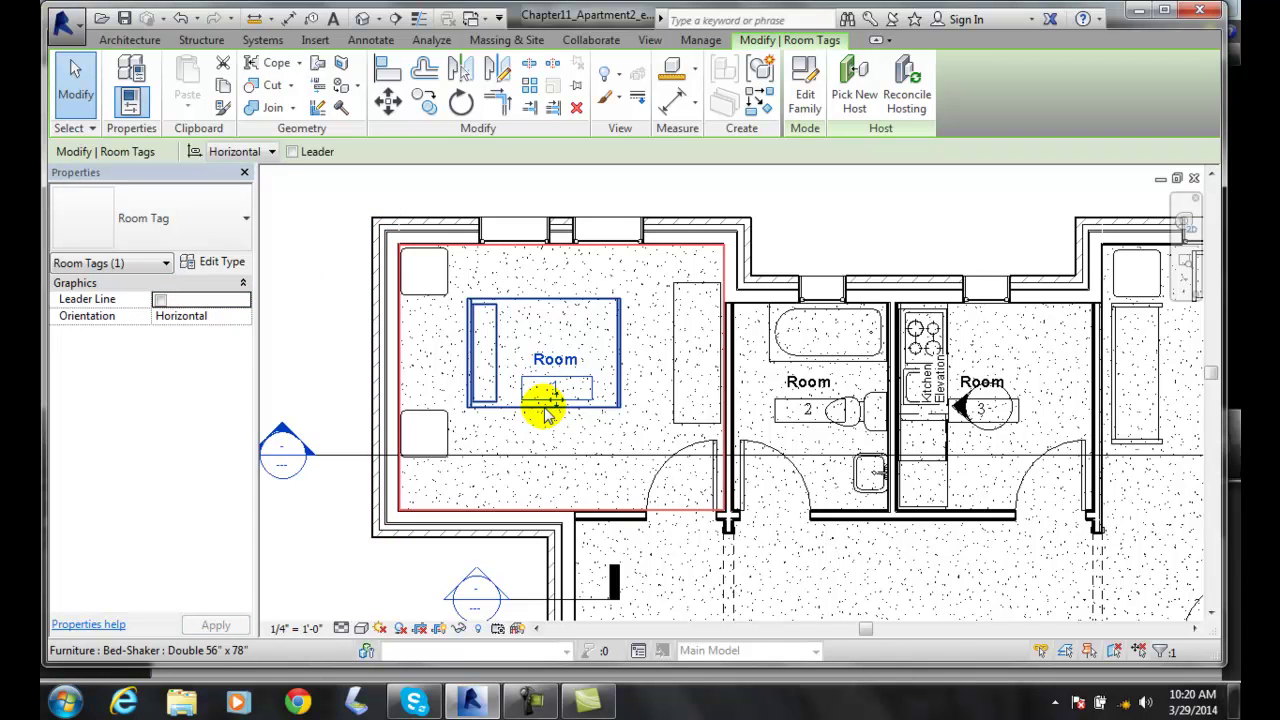
{"action": "left_click", "coordinate": [634, 451]}
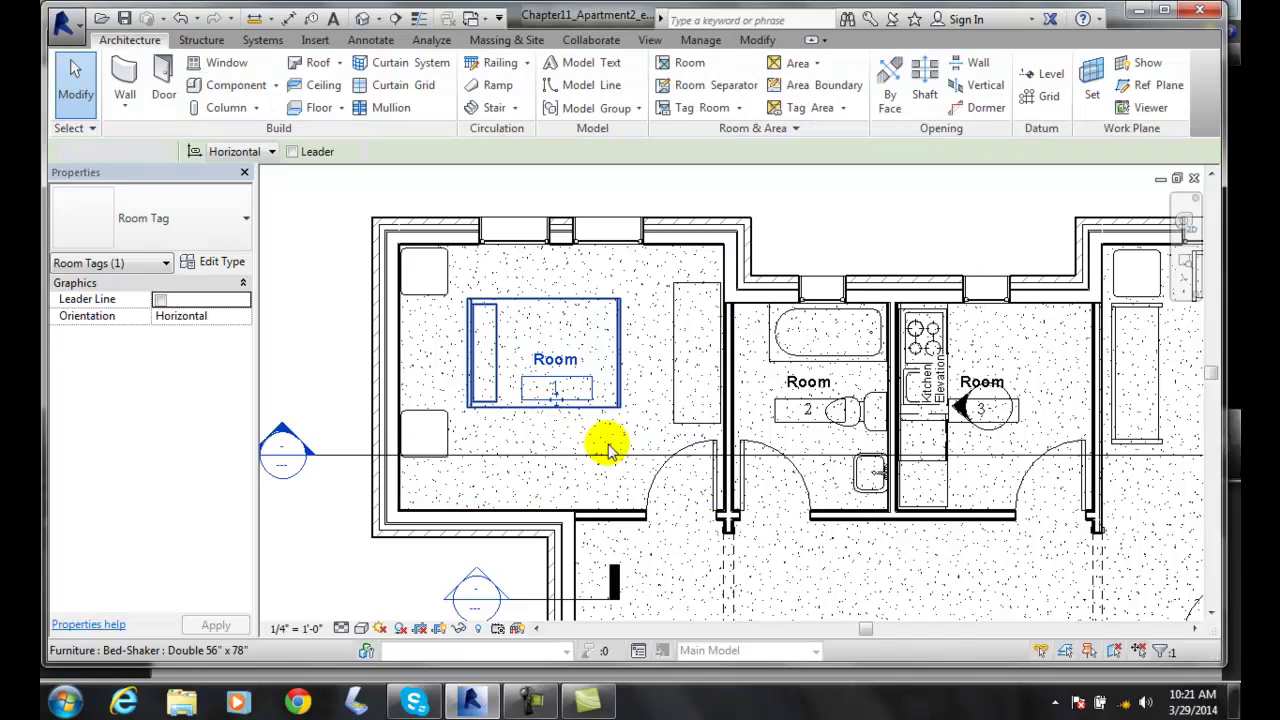
{"action": "left_click", "coordinate": [591, 376]}
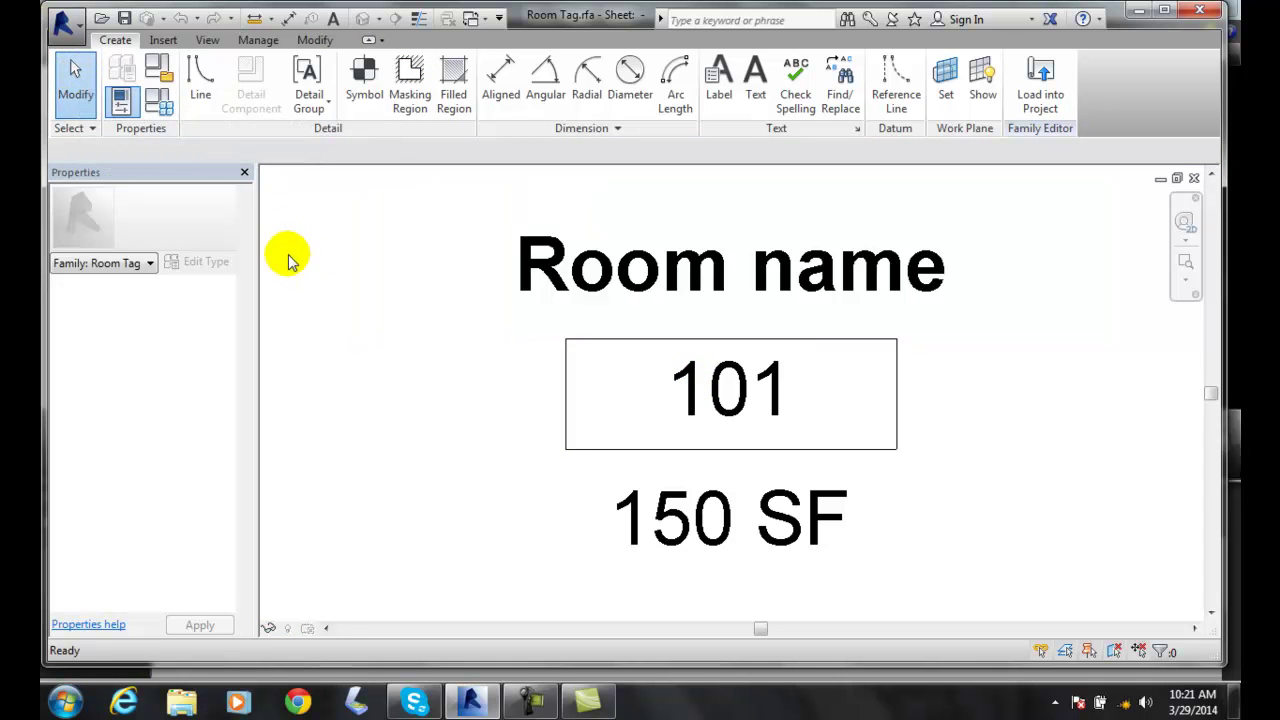
{"action": "scroll", "coordinate": [472, 322], "scroll_direction": "down", "scroll_amount": 2}
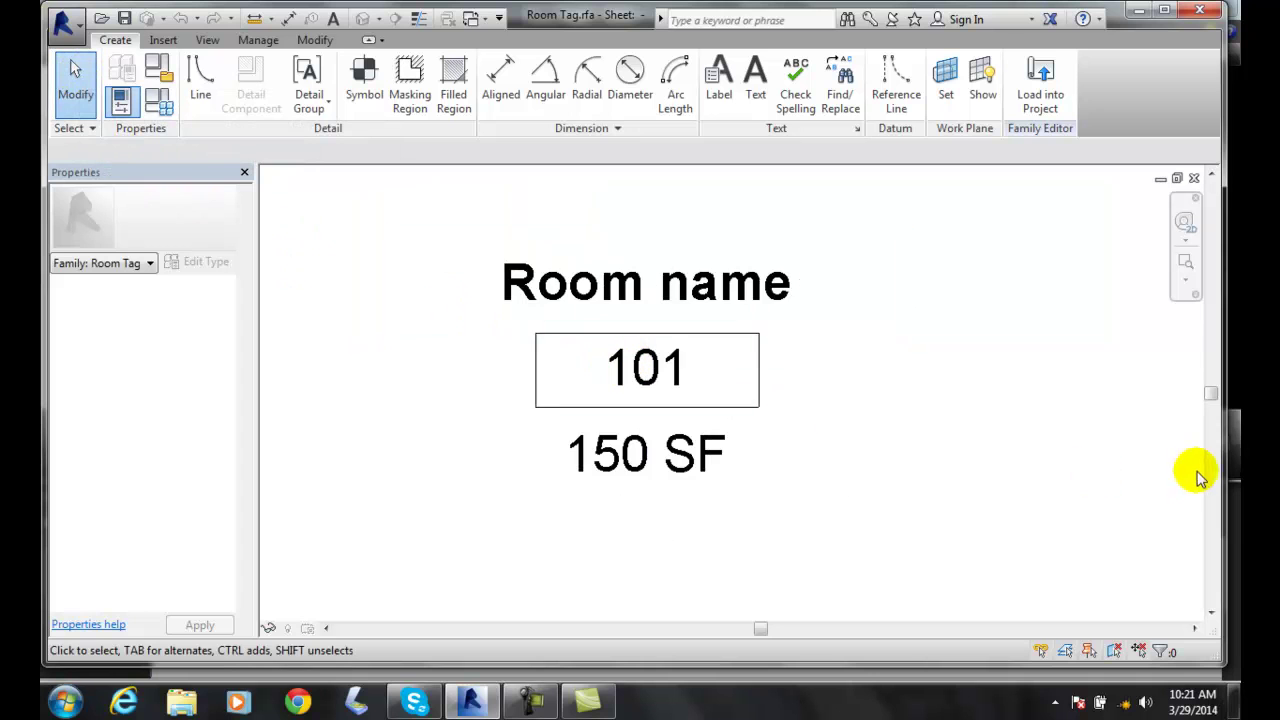
{"action": "scroll", "coordinate": [980, 486], "scroll_direction": "down", "scroll_amount": 4}
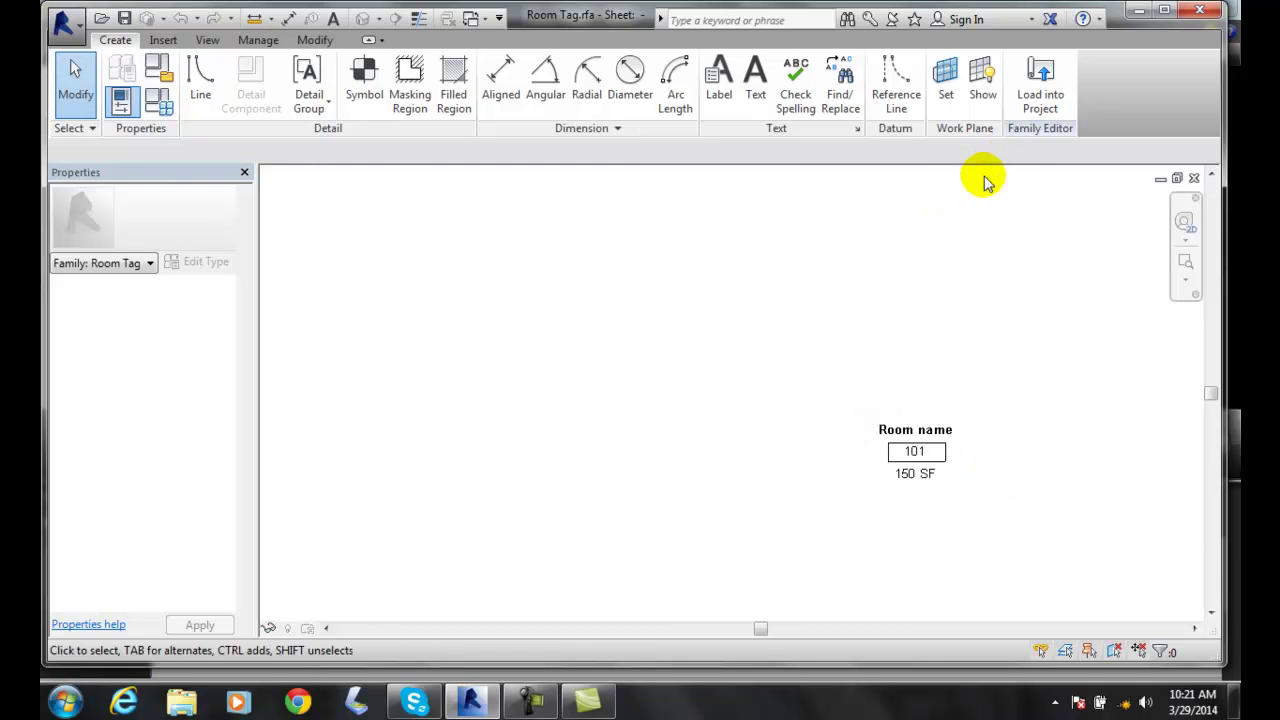
{"action": "left_click", "coordinate": [1194, 178]}
{"action": "left_click", "coordinate": [695, 357]}
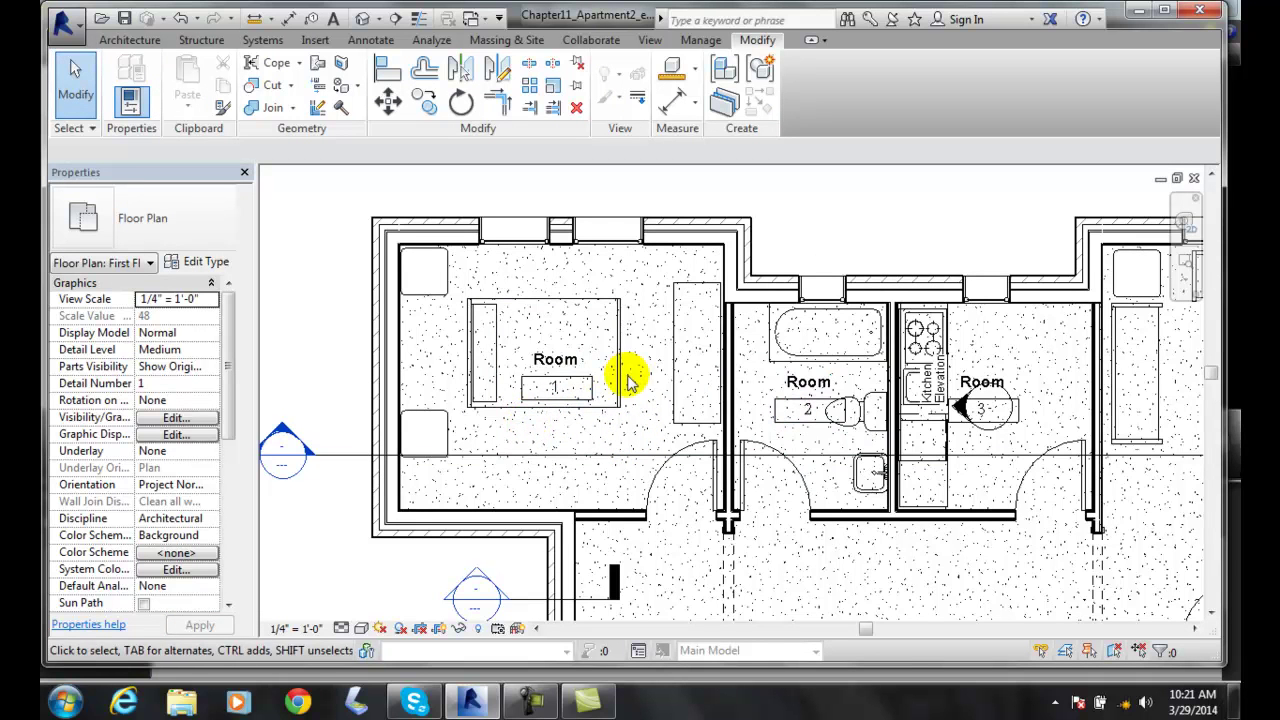
Step: Rename the bedroom's room tag to MASTER BEDROOM
{"action": "left_click", "coordinate": [550, 368]}
{"action": "left_click", "coordinate": [553, 366]}
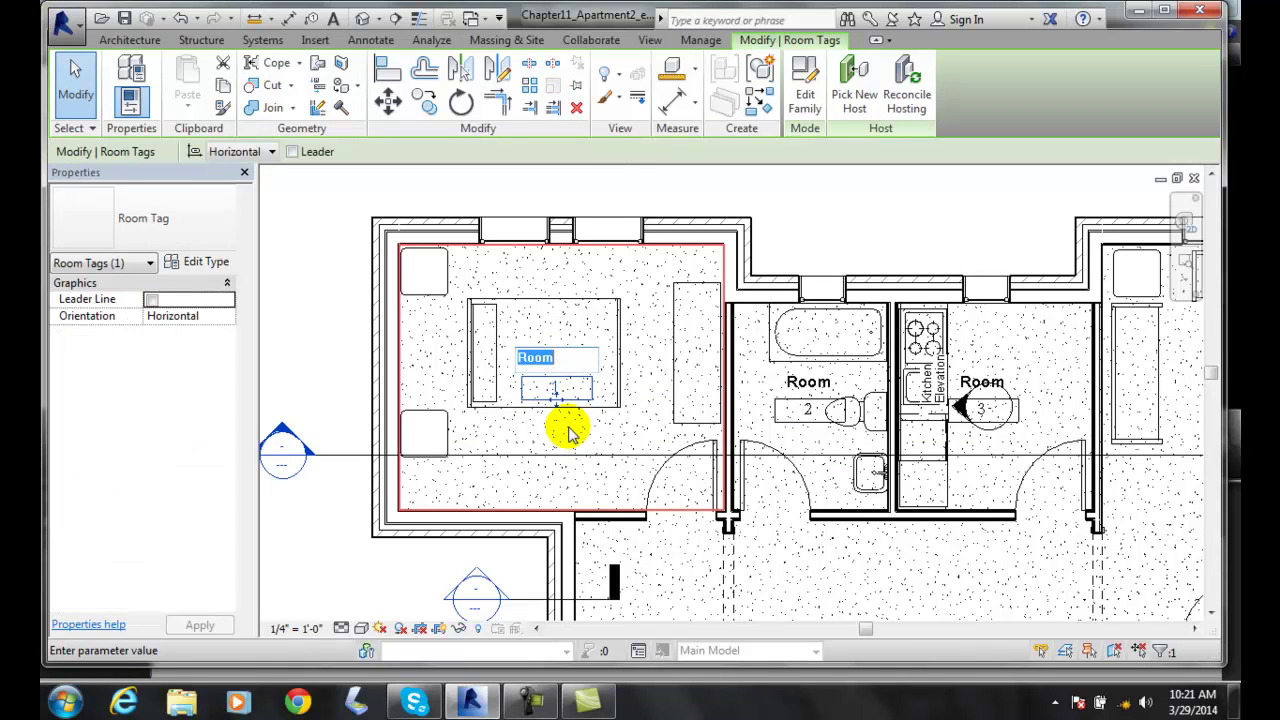
{"action": "type", "text": "m"}
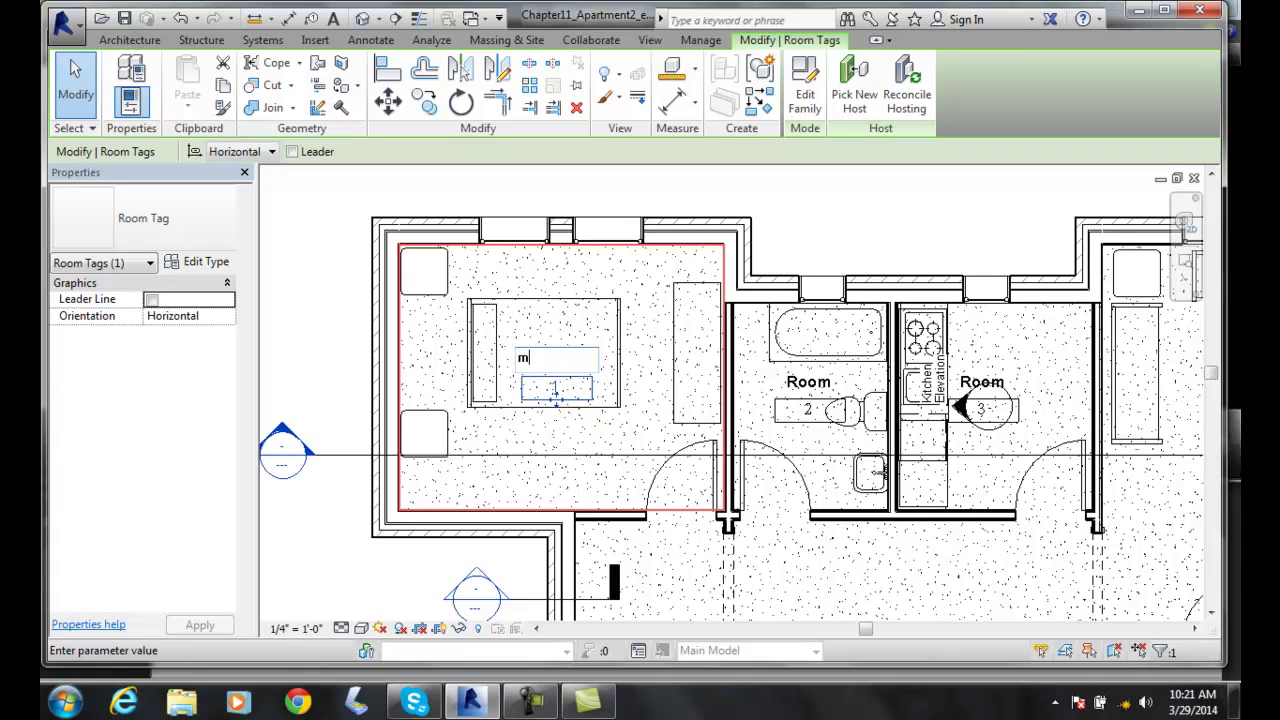
{"action": "key", "text": "Caps_Lock"}
{"action": "type", "text": "MAS"}
{"action": "type", "text": "TER BEDROOM"}
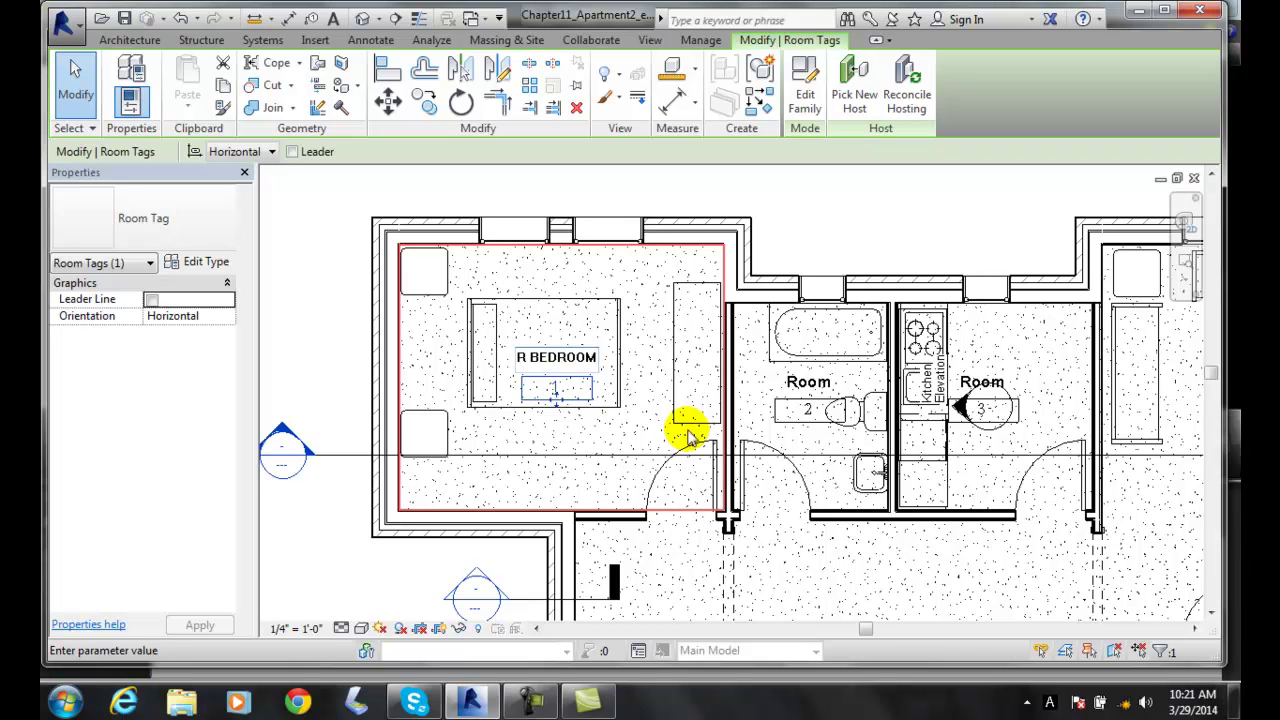
{"action": "left_click", "coordinate": [653, 402]}
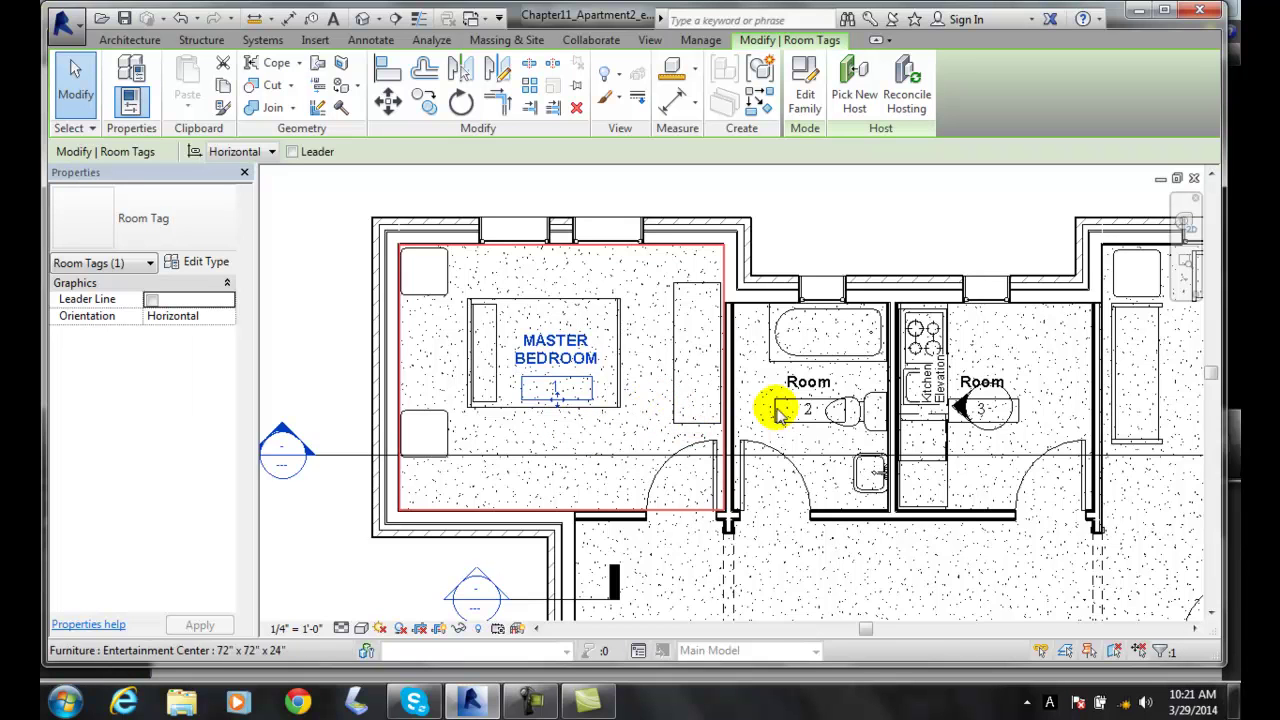
Step: Rename the bathroom and kitchen room tags to BATH and KITCHEN
{"action": "left_click", "coordinate": [788, 374]}
{"action": "left_click", "coordinate": [812, 385]}
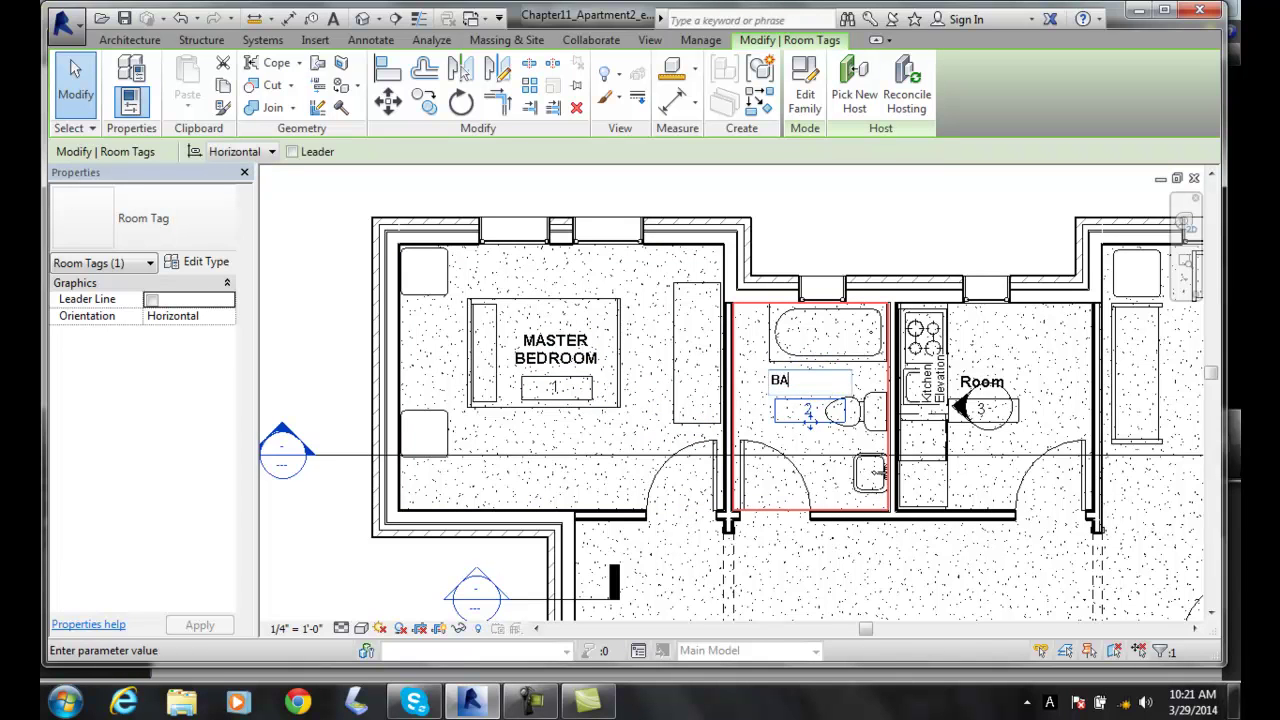
{"action": "left_click", "coordinate": [990, 386]}
{"action": "left_click", "coordinate": [995, 388]}
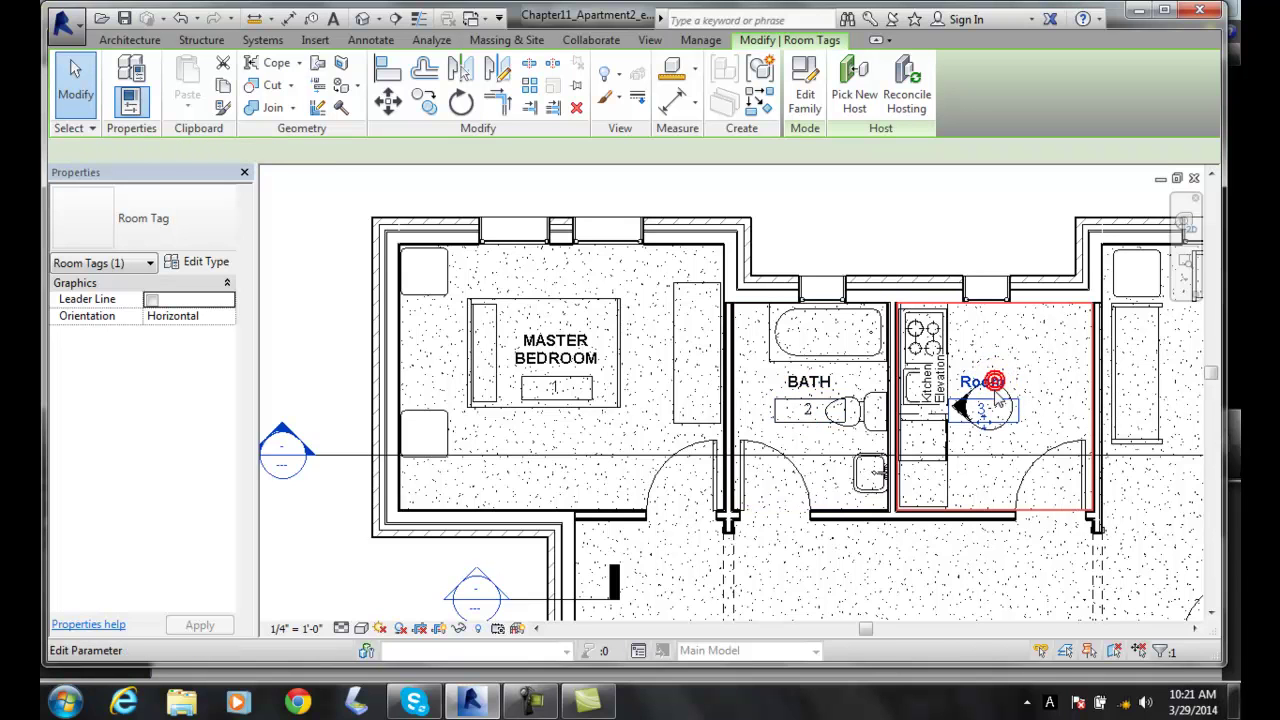
{"action": "left_click", "coordinate": [996, 383]}
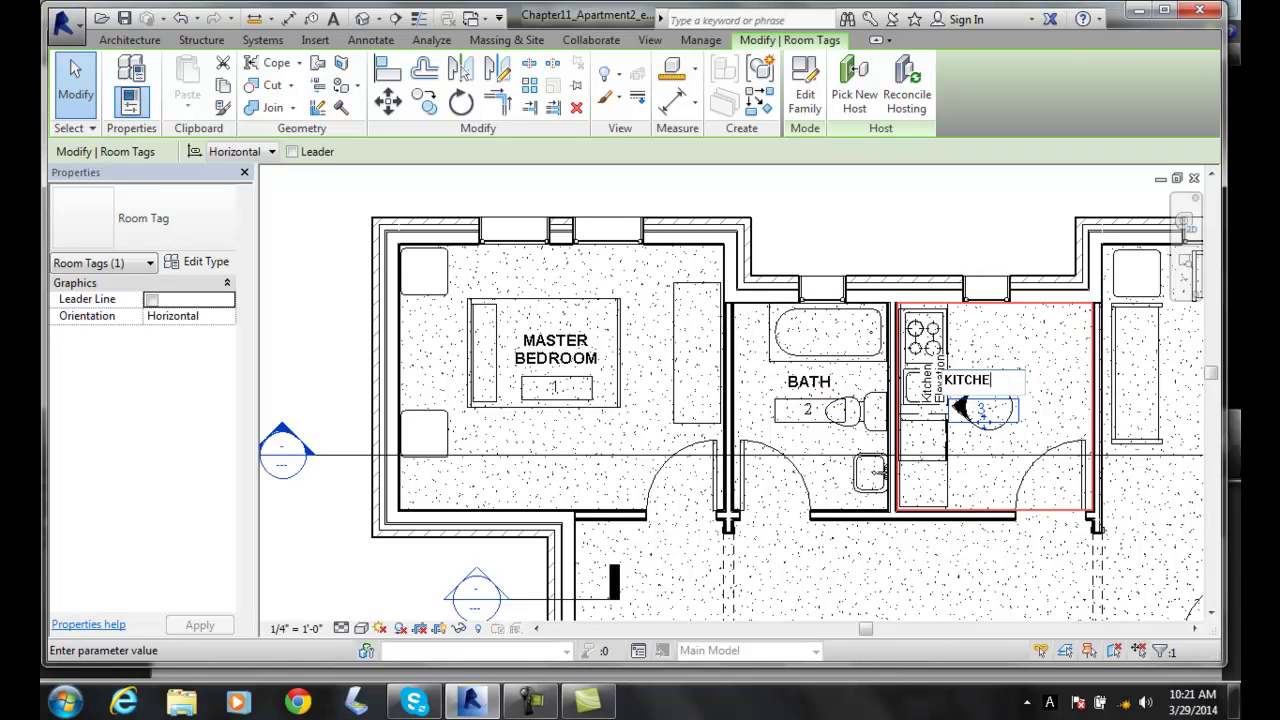
{"action": "type", "text": "KITCHEN"}
{"action": "left_click", "coordinate": [1000, 443]}
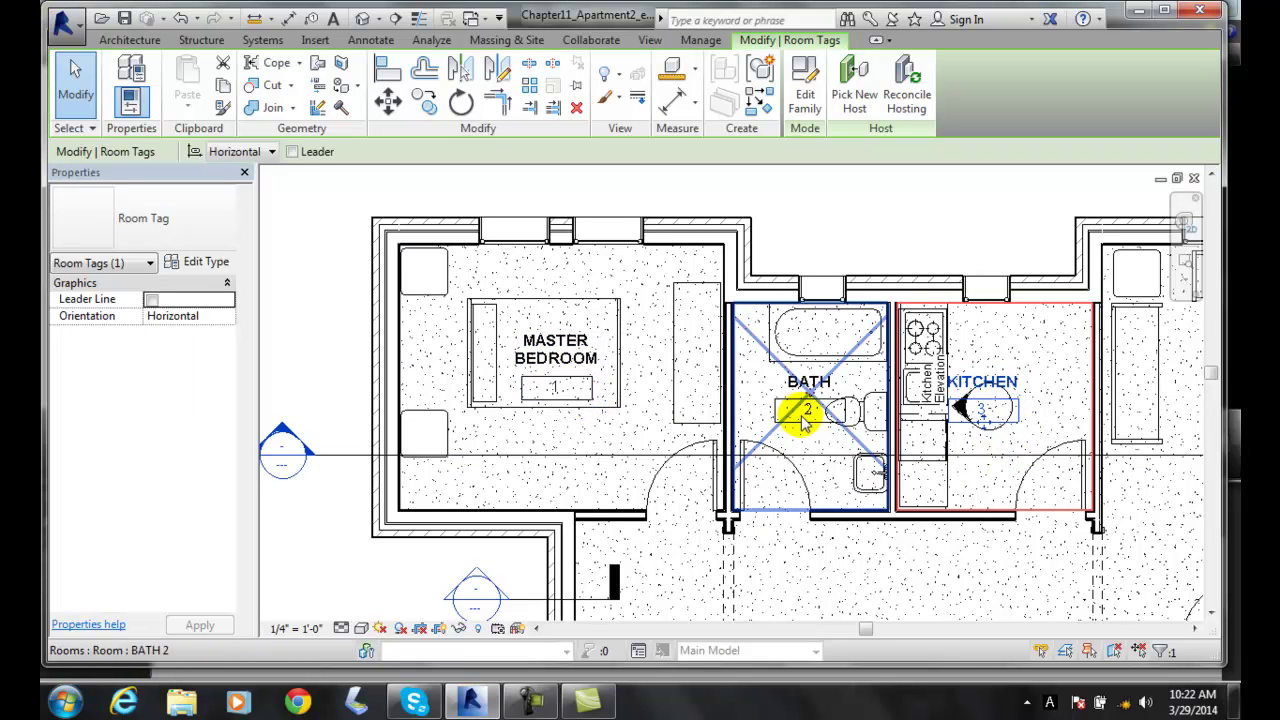
Step: Drag the KITCHEN tag up and right, clear of the elevation marker
{"action": "left_click", "coordinate": [1003, 383]}
{"action": "left_click", "coordinate": [1014, 401]}
{"action": "left_click", "coordinate": [1015, 408]}
{"action": "left_click_drag", "start_coordinate": [1008, 408], "coordinate": [1050, 360]}
{"action": "left_click", "coordinate": [1051, 400]}
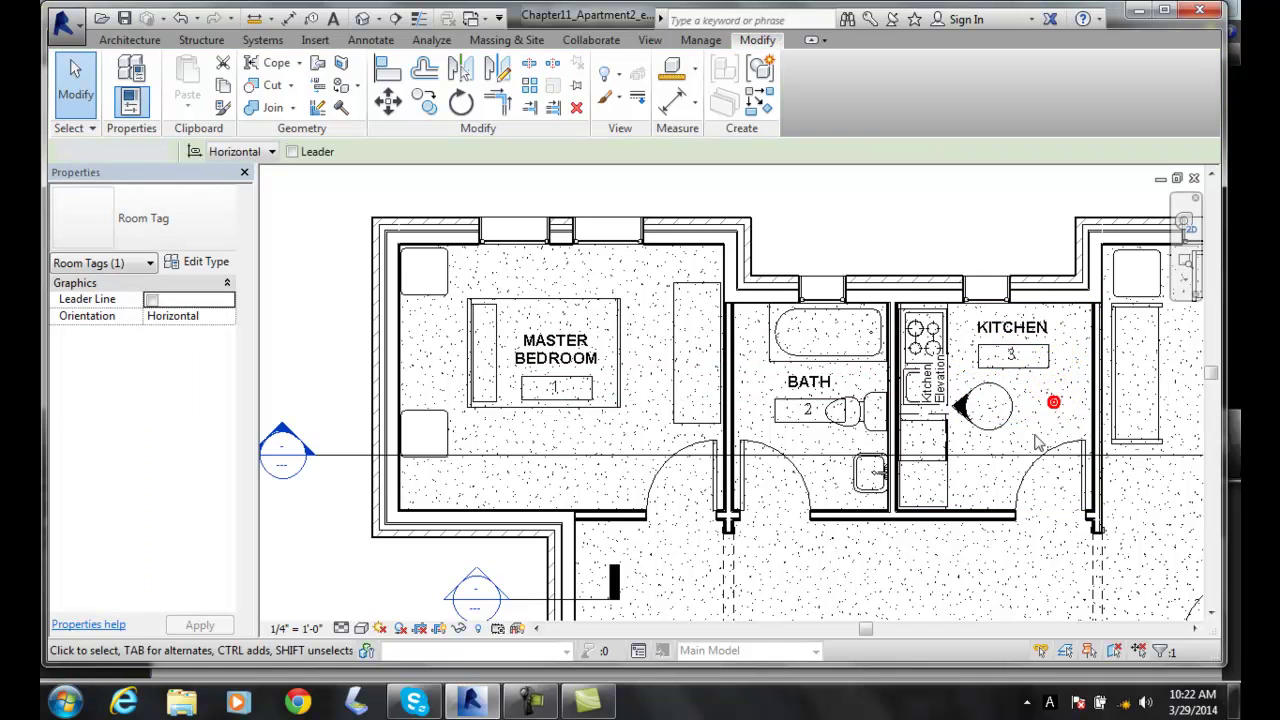
{"action": "left_click", "coordinate": [988, 468]}
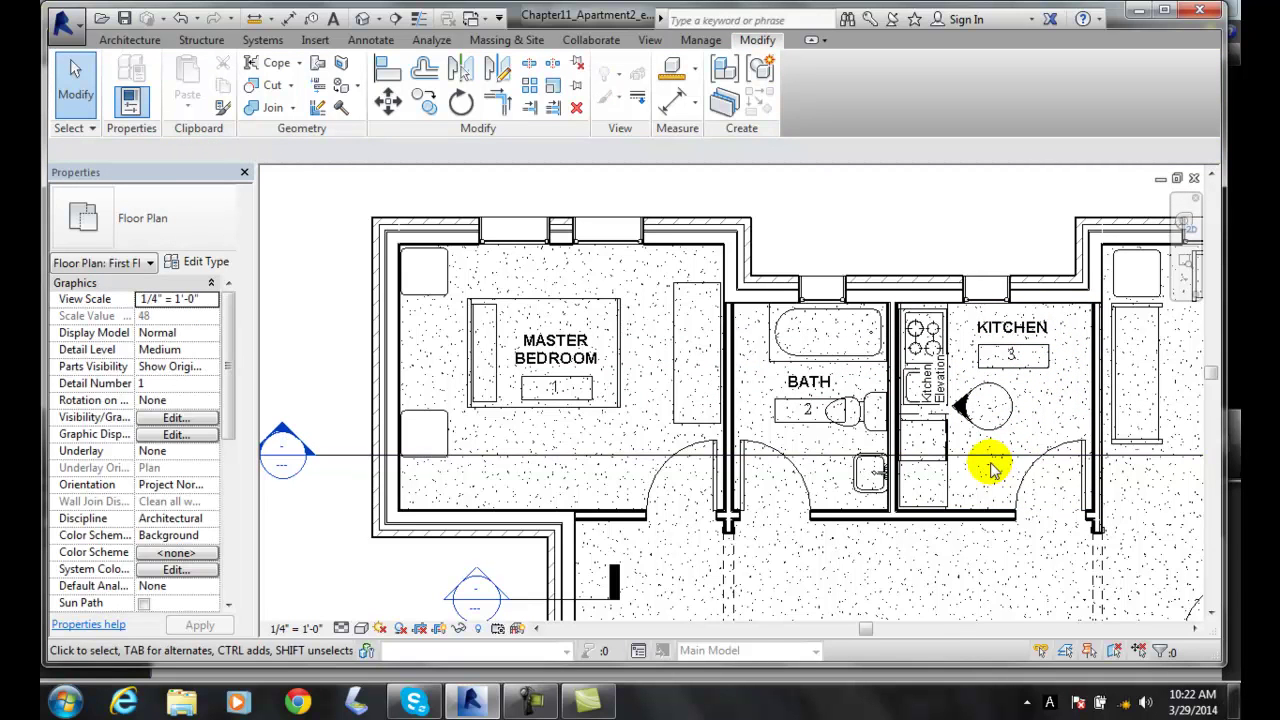